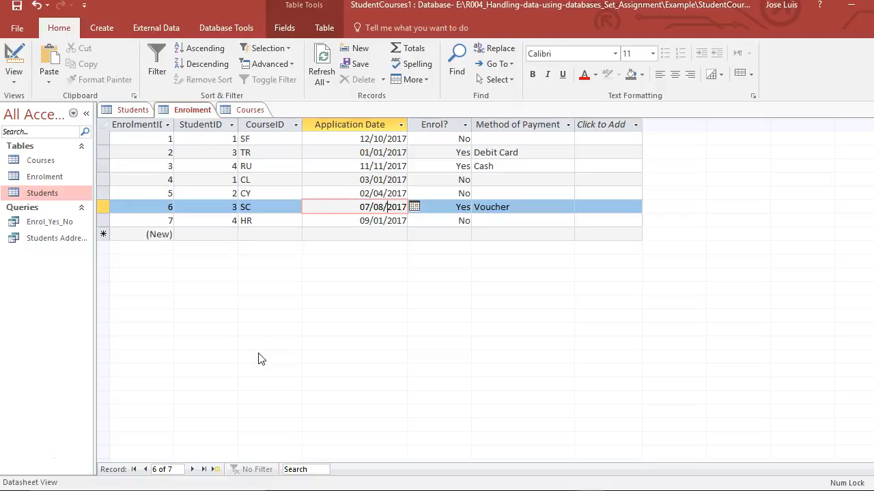
Review the records in the Students, Enrolment and Courses tables.
{"action": "left_click", "coordinate": [131, 111]}
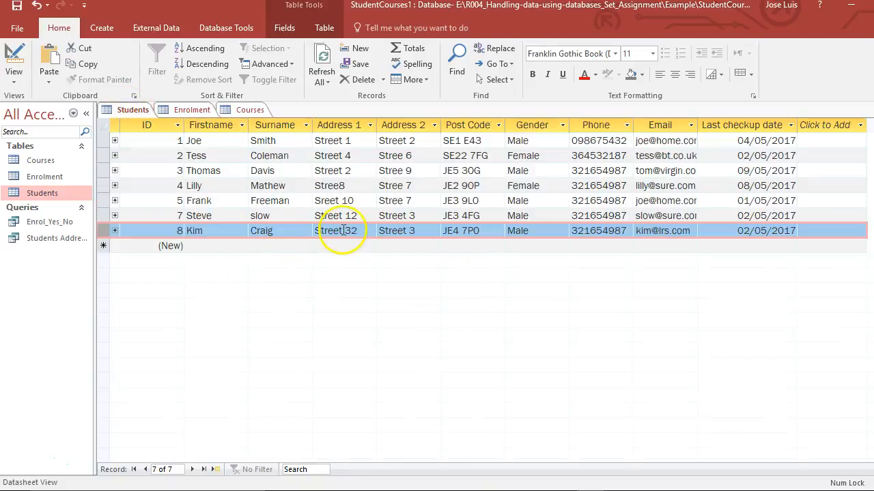
{"action": "left_click", "coordinate": [187, 113]}
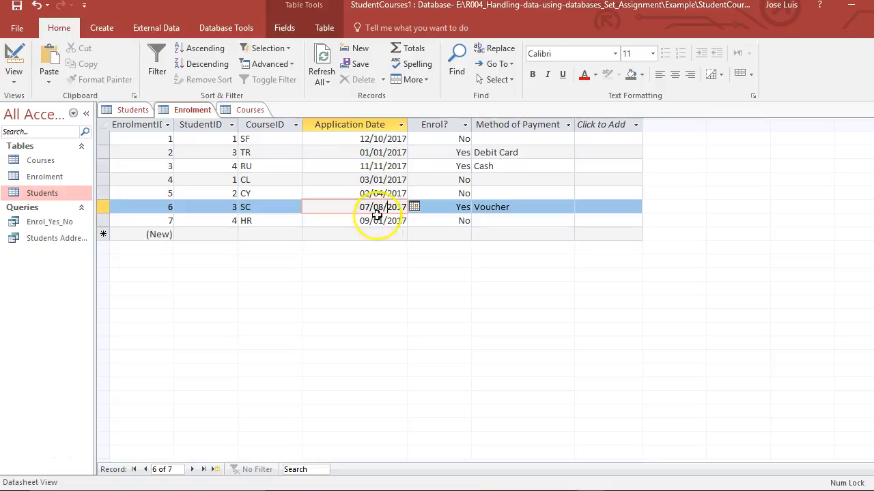
{"action": "left_click", "coordinate": [247, 110]}
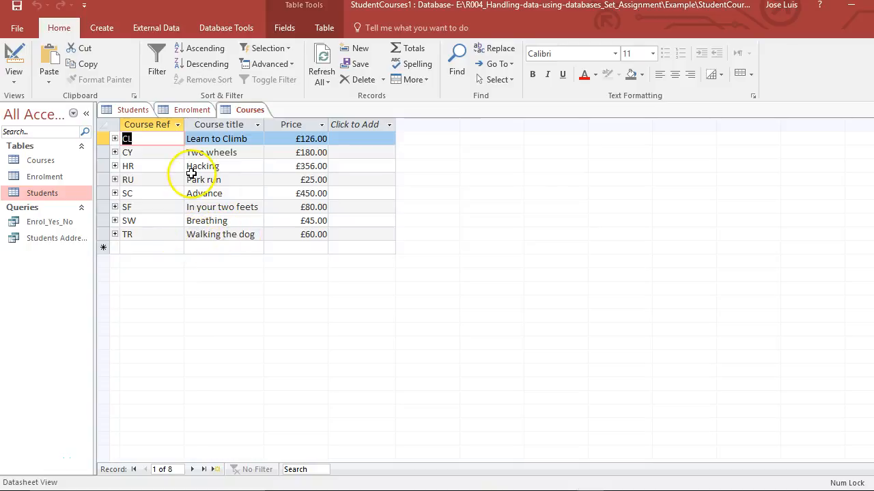
{"action": "left_click", "coordinate": [191, 109]}
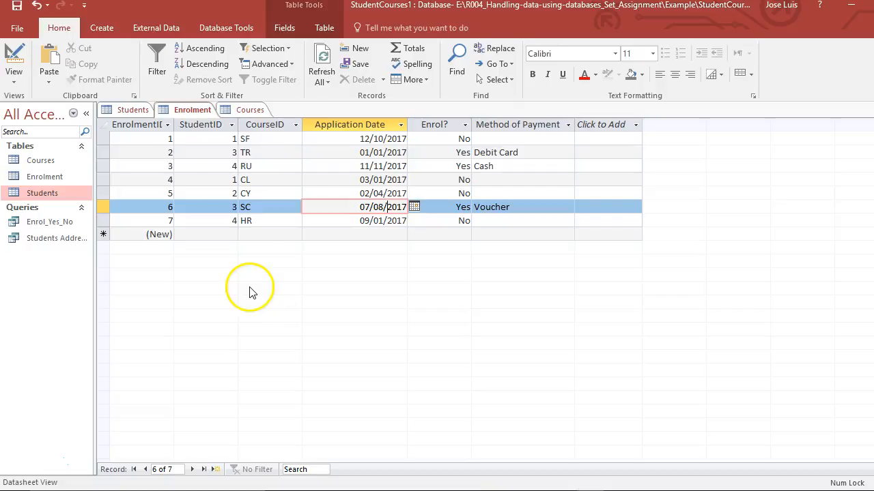
{"action": "left_click", "coordinate": [133, 110]}
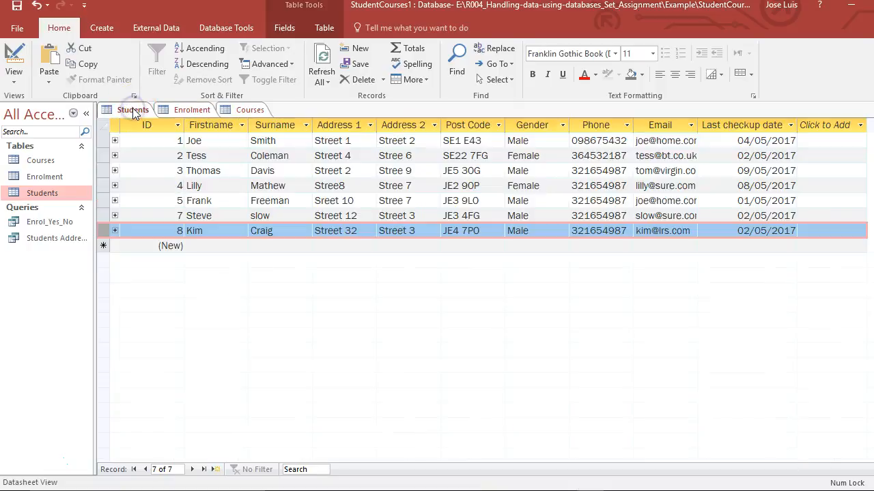
Create a new query in design view with the Students, Enrolment and Courses tables.
{"action": "left_click", "coordinate": [108, 30]}
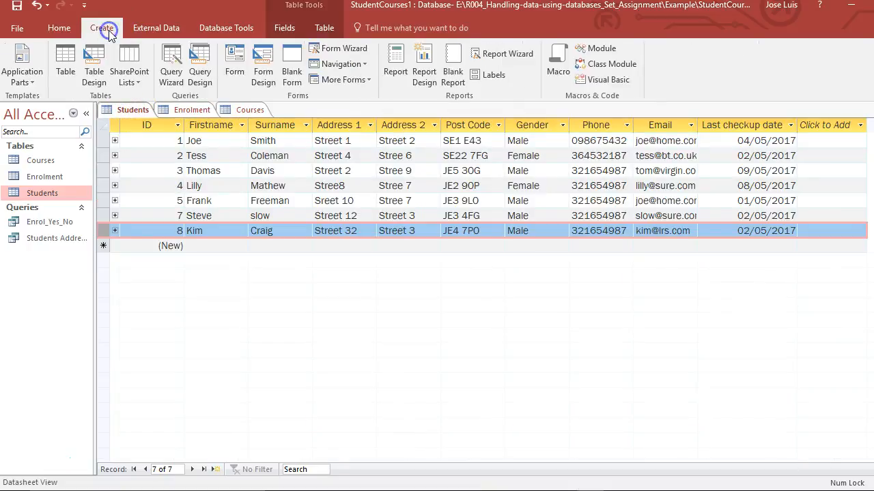
{"action": "left_click", "coordinate": [196, 63]}
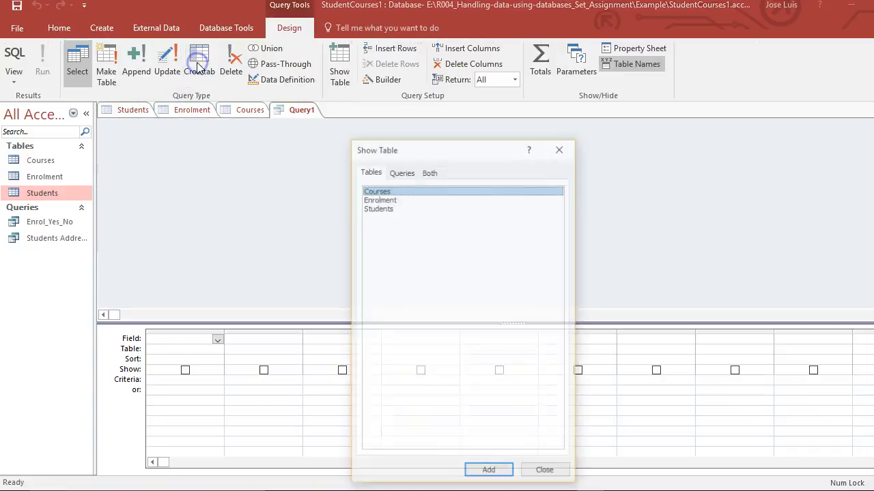
{"action": "double_click", "coordinate": [391, 207]}
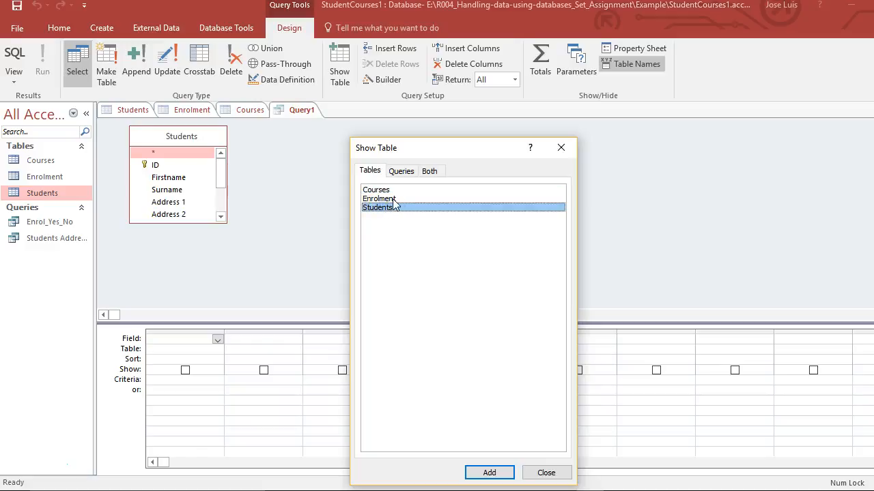
{"action": "double_click", "coordinate": [387, 199]}
{"action": "double_click", "coordinate": [383, 189]}
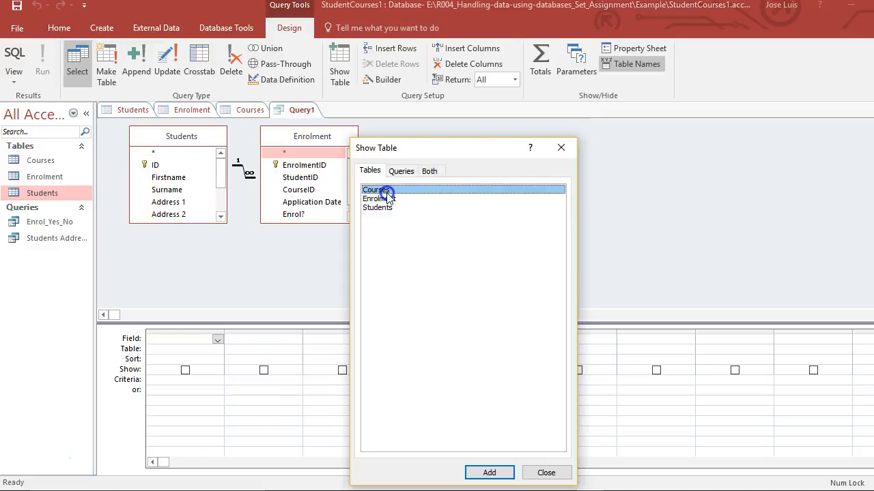
{"action": "left_click", "coordinate": [546, 473]}
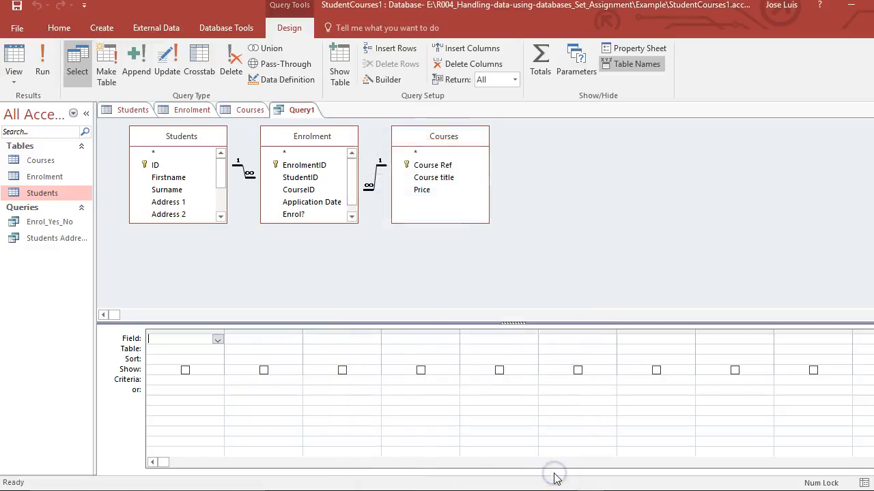
Add Firstname, Surname, Address 1, Address 2 and Post Code from Students to the query grid, and enlarge the Students field list to show all its fields.
{"action": "left_click", "coordinate": [157, 178]}
{"action": "left_click_drag", "start_coordinate": [156, 178], "coordinate": [183, 340]}
{"action": "left_click_drag", "start_coordinate": [176, 189], "coordinate": [235, 342]}
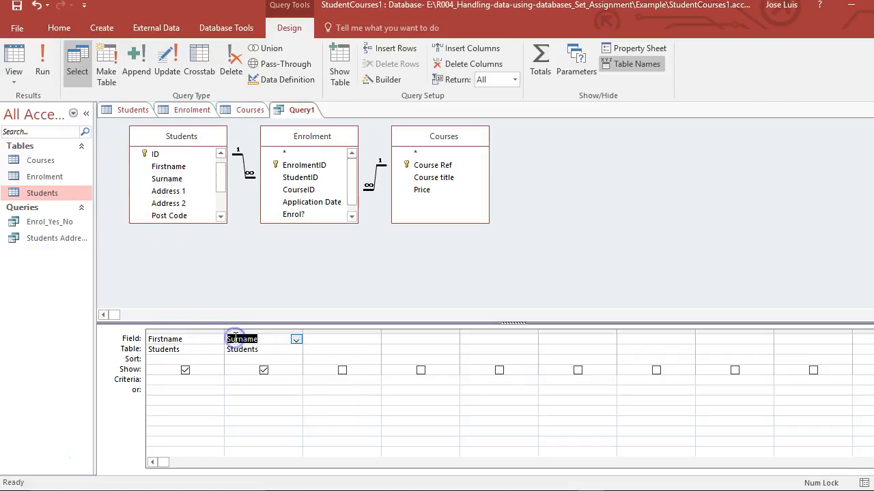
{"action": "left_click_drag", "start_coordinate": [218, 178], "coordinate": [318, 341]}
{"action": "left_click", "coordinate": [176, 179]}
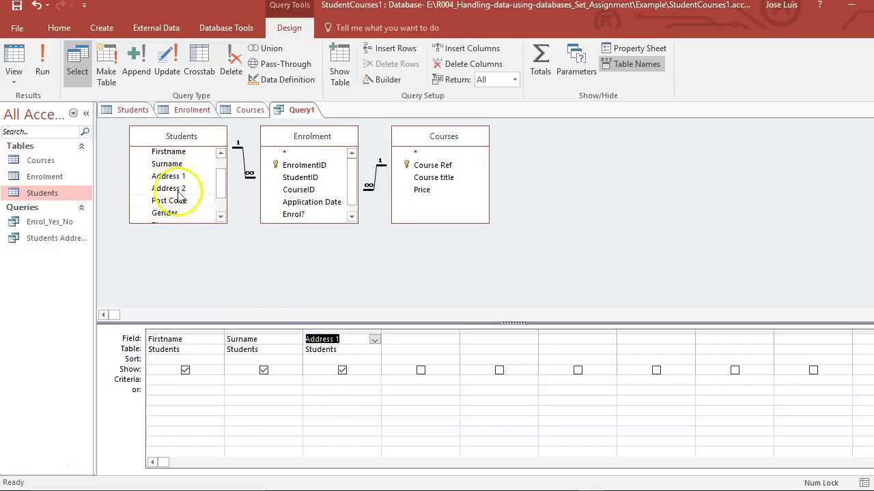
{"action": "left_click_drag", "start_coordinate": [171, 188], "coordinate": [401, 346]}
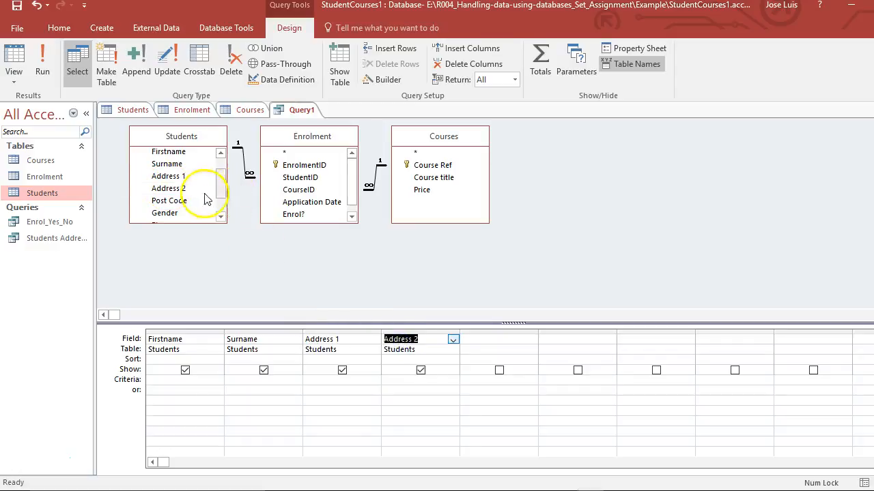
{"action": "left_click", "coordinate": [179, 201]}
{"action": "left_click_drag", "start_coordinate": [180, 202], "coordinate": [470, 342]}
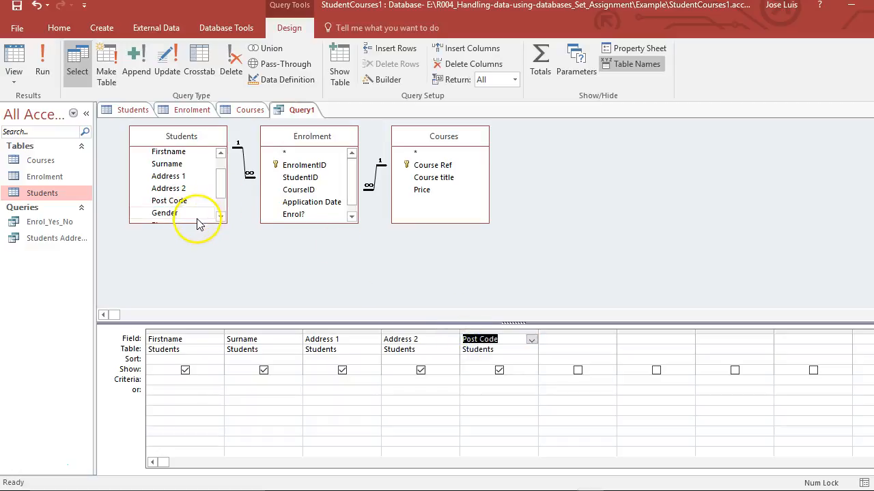
{"action": "left_click_drag", "start_coordinate": [196, 221], "coordinate": [195, 283]}
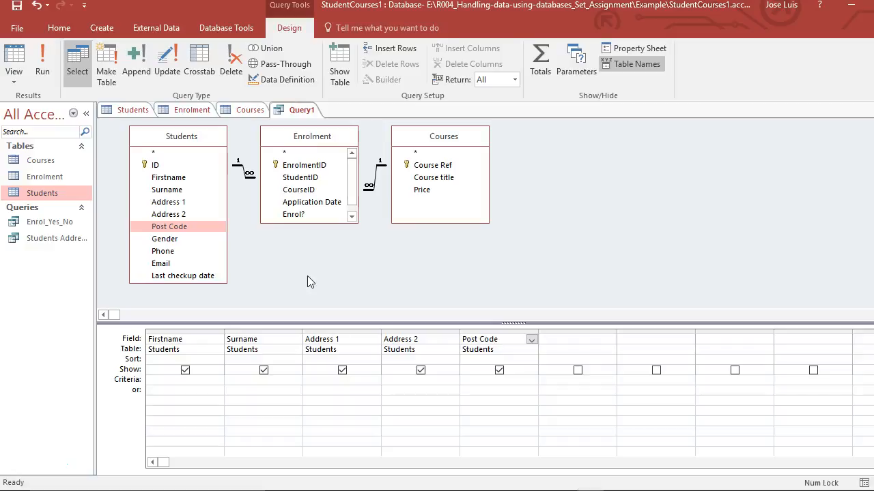
Add Application Date from Enrolment and Course title from Courses to the next columns of the query grid.
{"action": "left_click", "coordinate": [318, 205]}
{"action": "left_click_drag", "start_coordinate": [317, 209], "coordinate": [554, 341]}
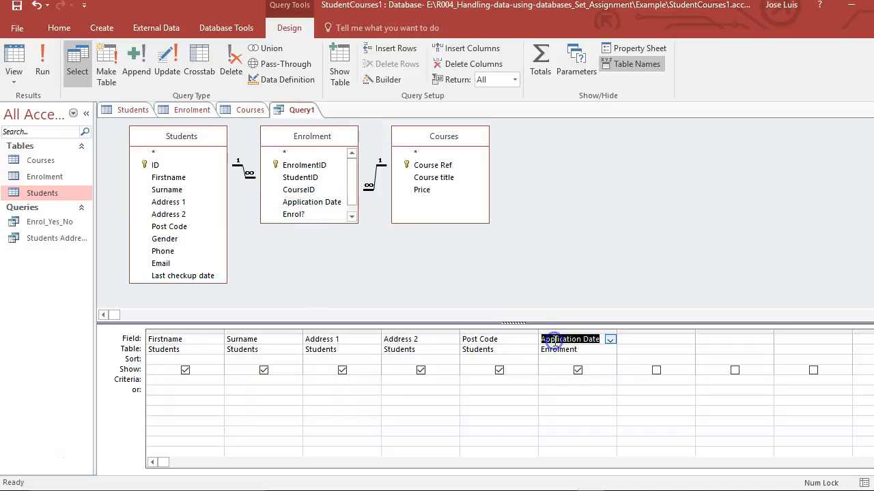
{"action": "left_click", "coordinate": [454, 184]}
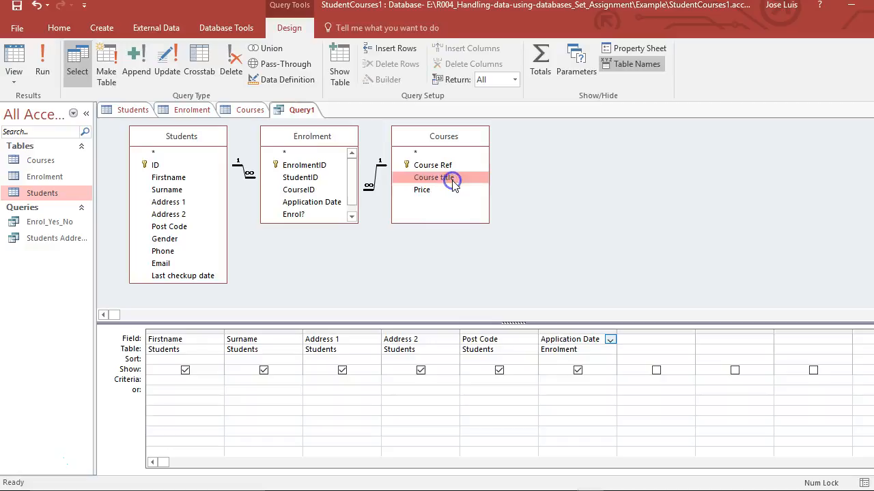
{"action": "left_click_drag", "start_coordinate": [454, 184], "coordinate": [639, 345]}
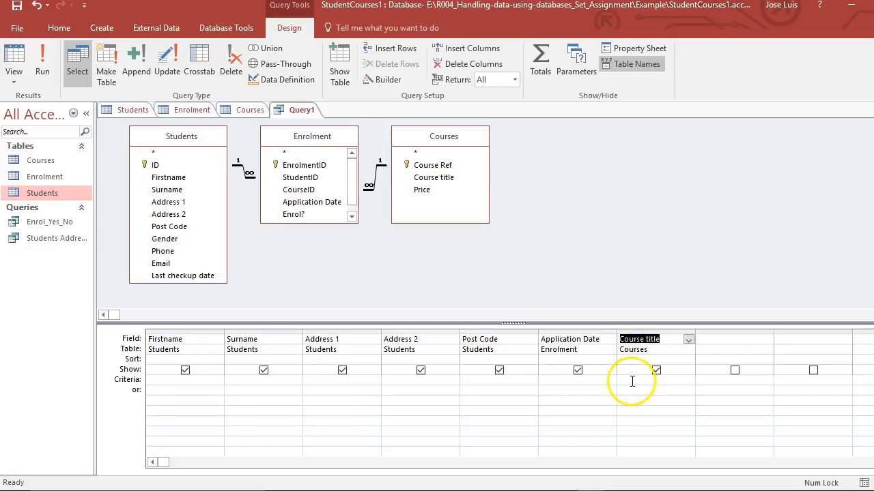
{"action": "left_click", "coordinate": [561, 379]}
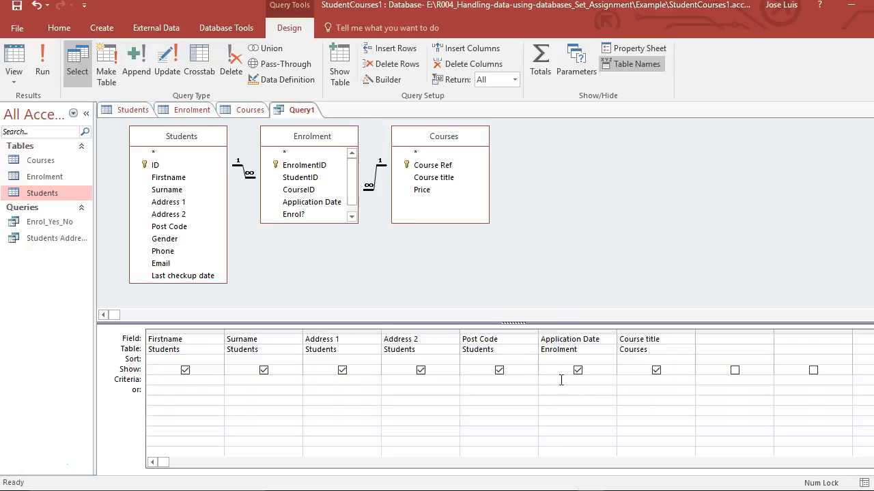
{"action": "left_click", "coordinate": [606, 381]}
{"action": "left_click", "coordinate": [546, 381]}
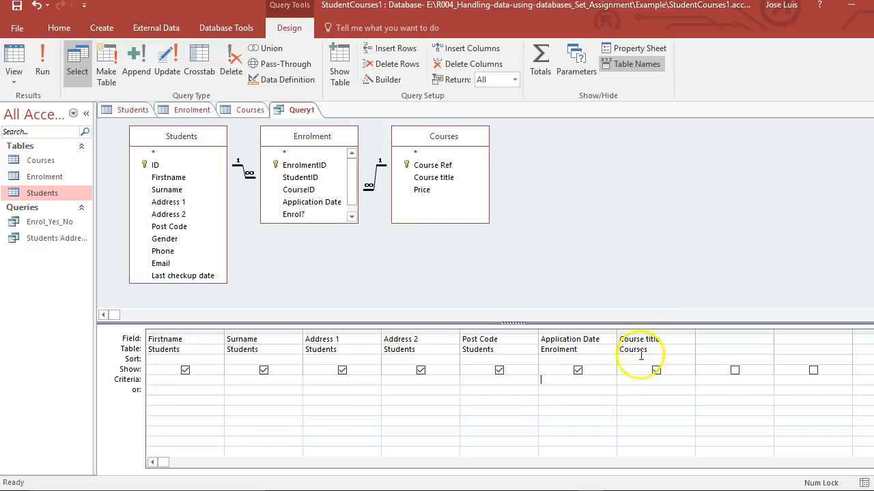
{"action": "left_click", "coordinate": [633, 381]}
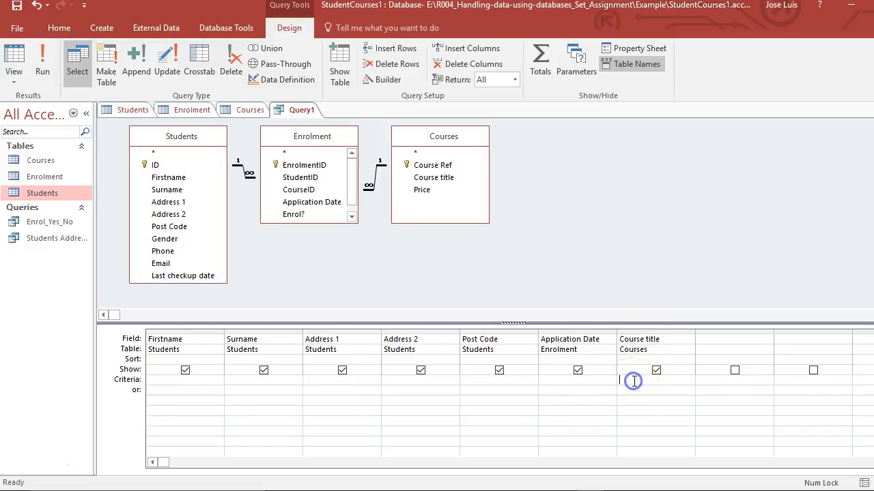
{"action": "left_click", "coordinate": [603, 380]}
{"action": "left_click", "coordinate": [632, 383]}
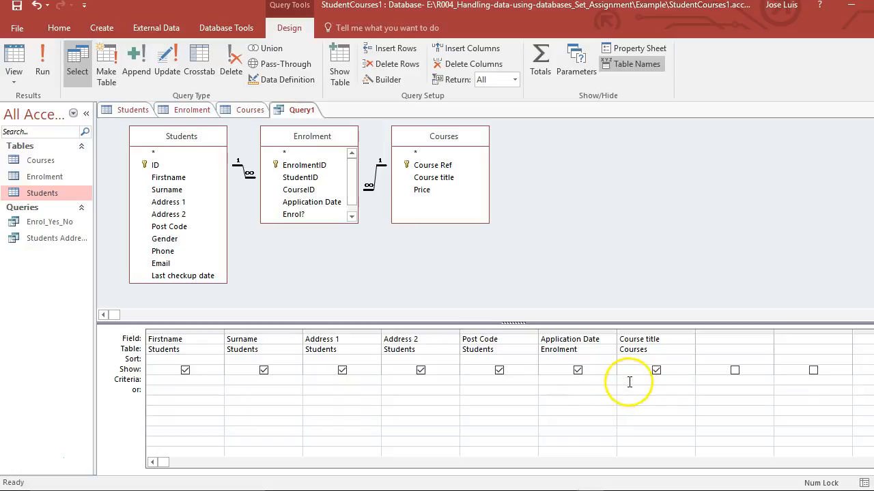
{"action": "left_click", "coordinate": [634, 380]}
{"action": "left_click", "coordinate": [606, 379]}
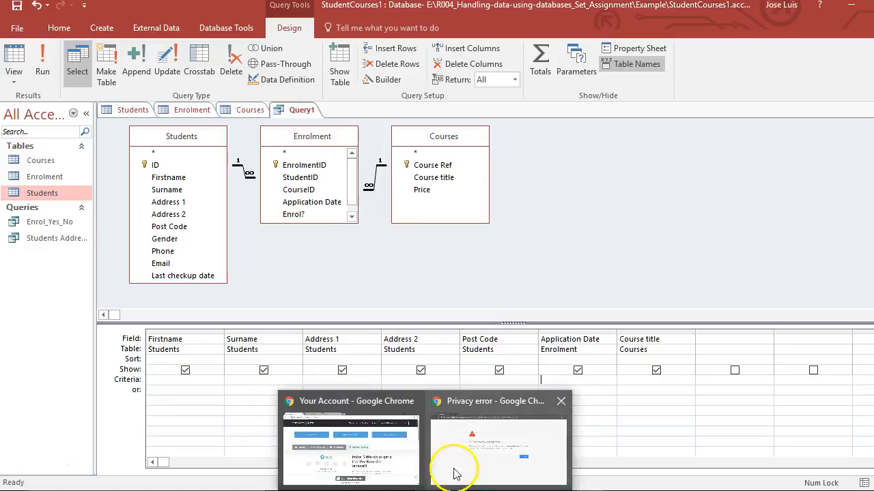
Switch to the incognito Chrome window showing the privacy error and open bing.com in a new tab.
{"action": "left_click", "coordinate": [459, 471]}
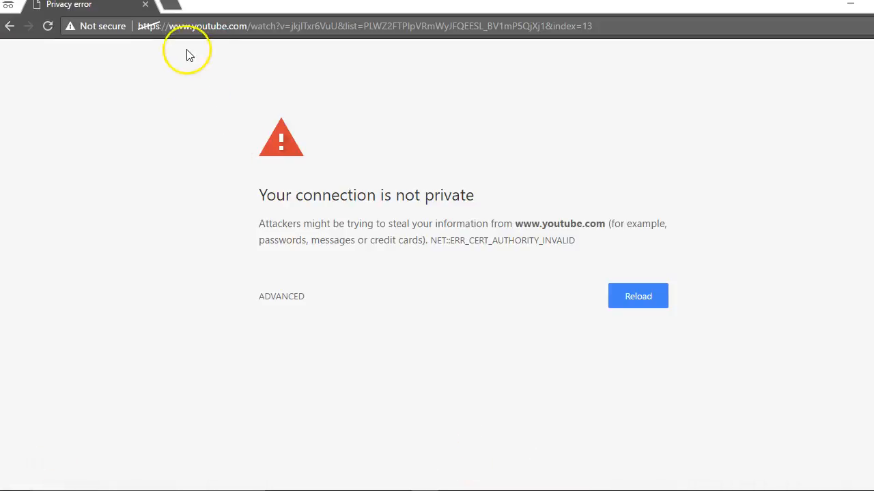
{"action": "left_click", "coordinate": [170, 10]}
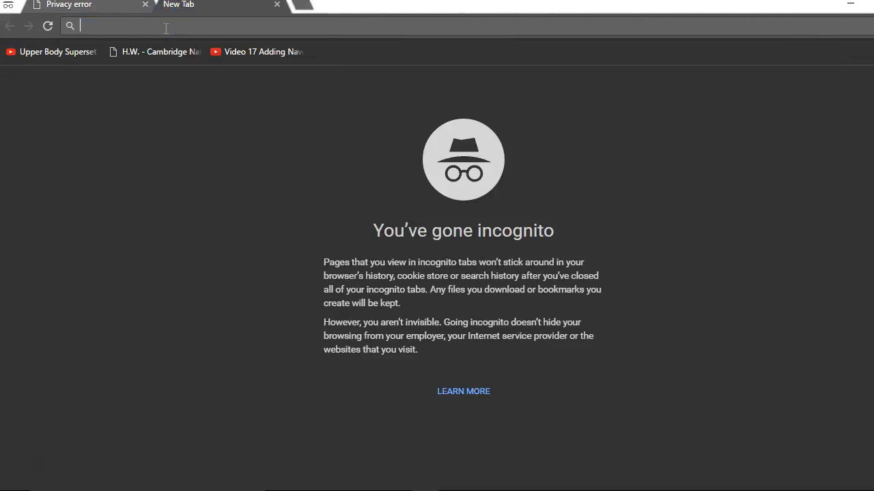
{"action": "type", "text": "bing"}
{"action": "key", "text": "Return"}
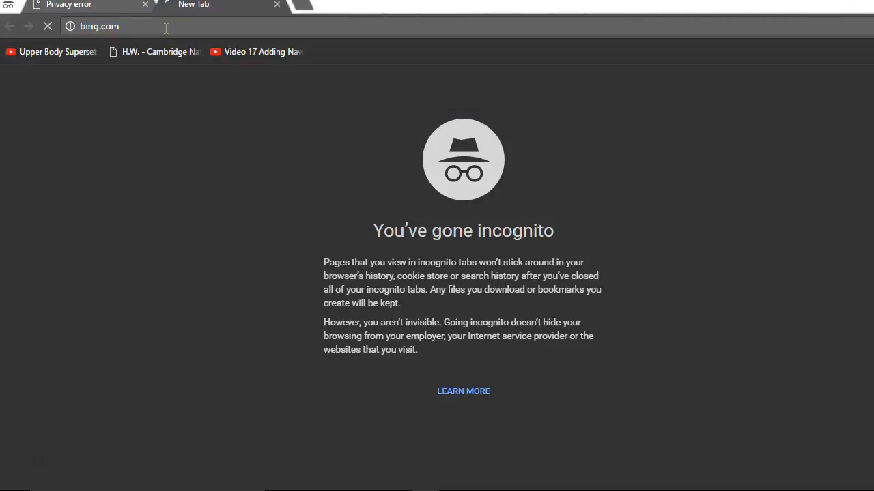
Search Bing for "parametizer query access" and look through the web results.
{"action": "type", "text": "p"}
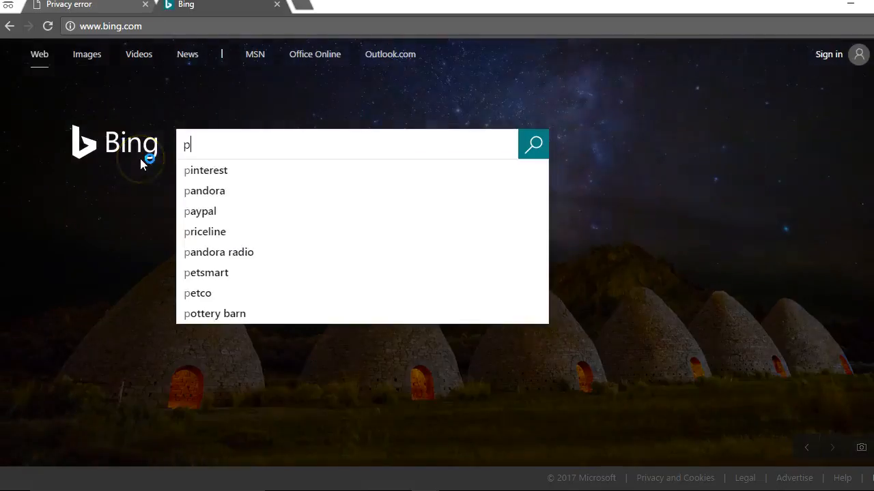
{"action": "type", "text": "arametizer "}
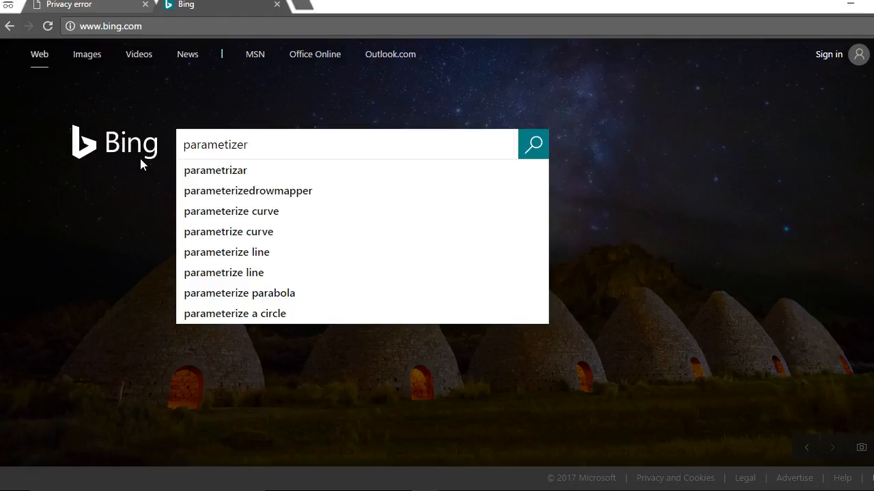
{"action": "type", "text": "quee"}
{"action": "key", "text": "BackSpace"}
{"action": "type", "text": "ry"}
{"action": "key", "text": "BackSpace"}
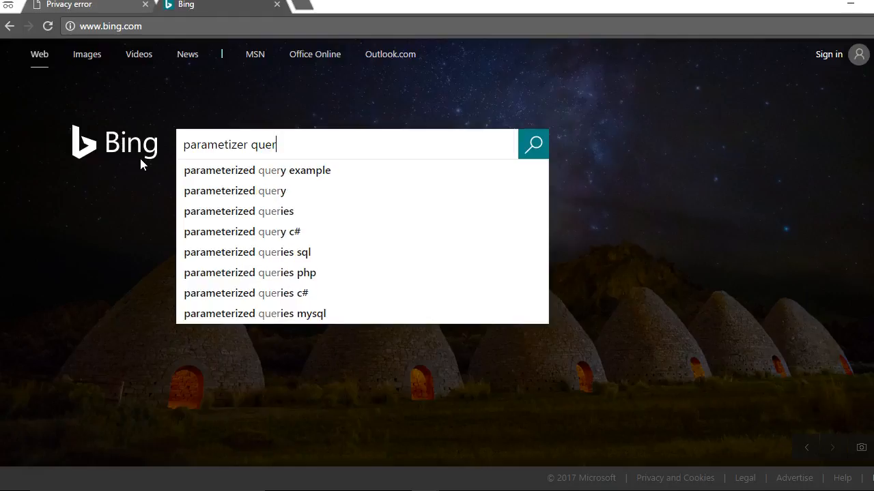
{"action": "type", "text": "y access"}
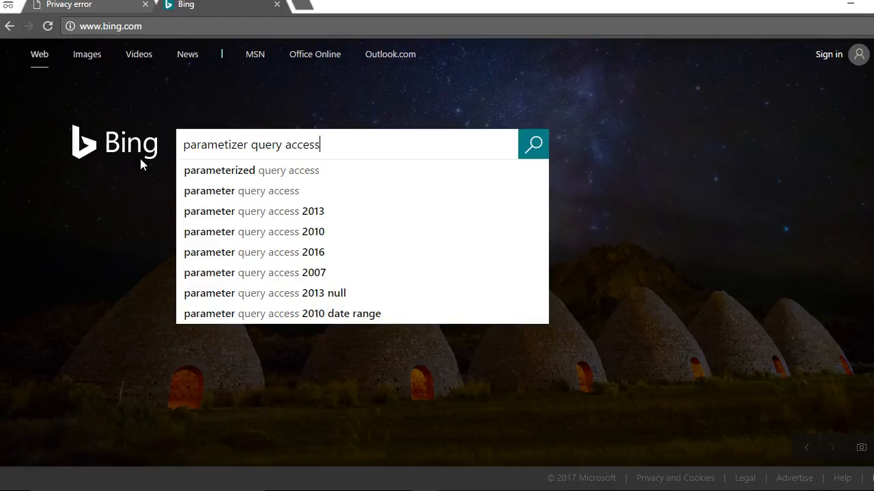
{"action": "key", "text": "Return"}
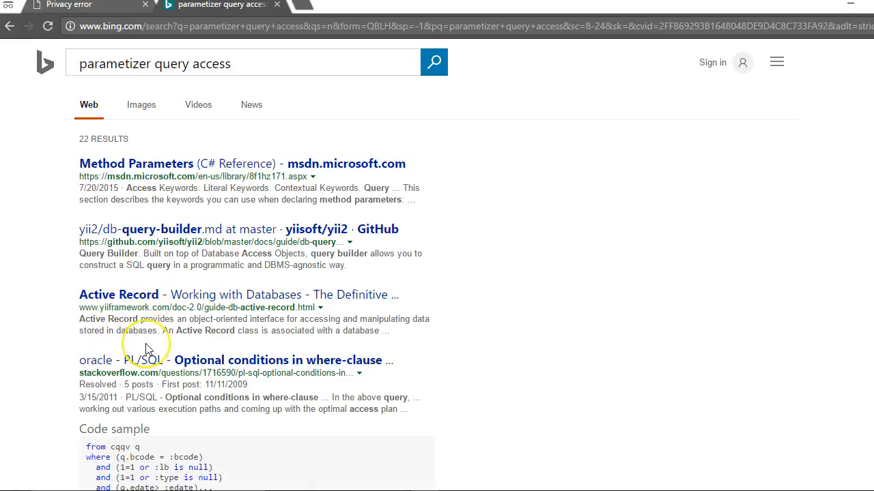
{"action": "scroll", "coordinate": [147, 348], "scroll_direction": "down", "scroll_amount": 1}
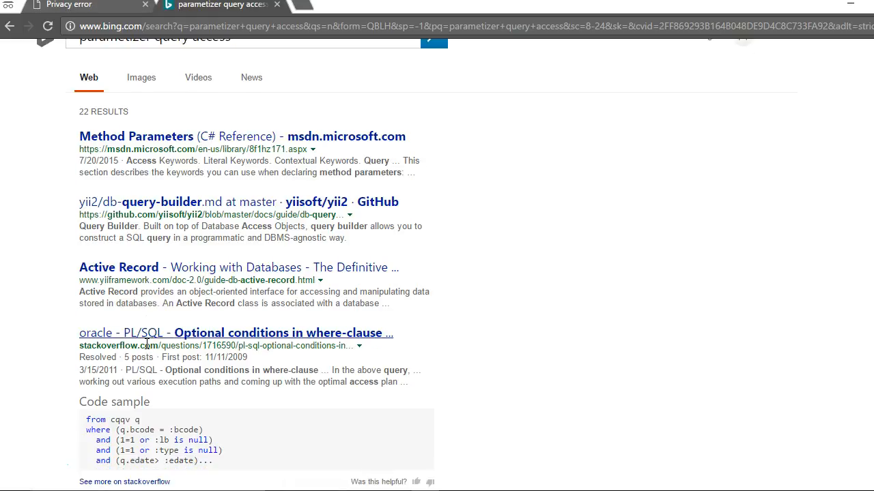
{"action": "scroll", "coordinate": [147, 345], "scroll_direction": "down", "scroll_amount": 5}
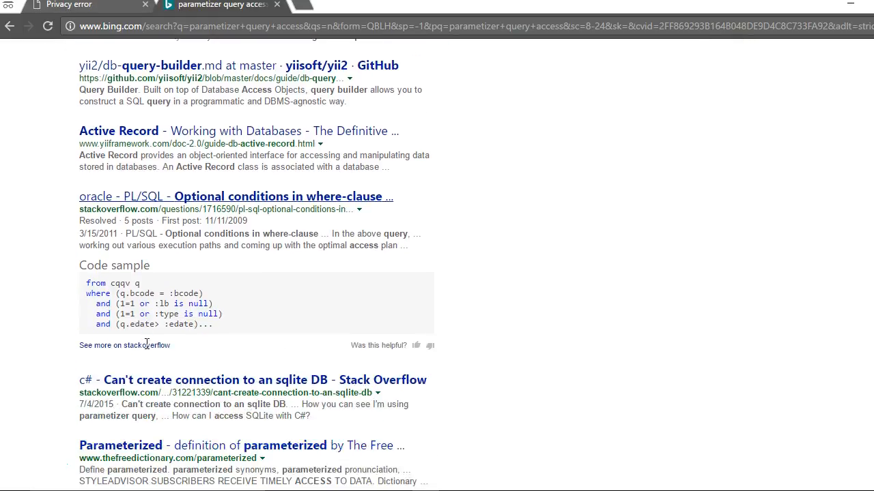
{"action": "scroll", "coordinate": [147, 348], "scroll_direction": "down", "scroll_amount": 2}
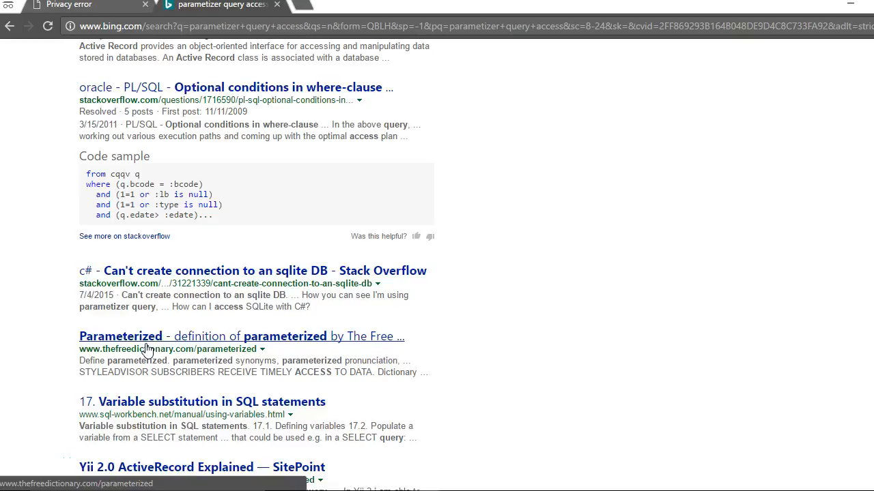
Look over the remaining Bing results, correct the search wording to "parameter query access" and run the search again.
{"action": "scroll", "coordinate": [147, 348], "scroll_direction": "down", "scroll_amount": 7}
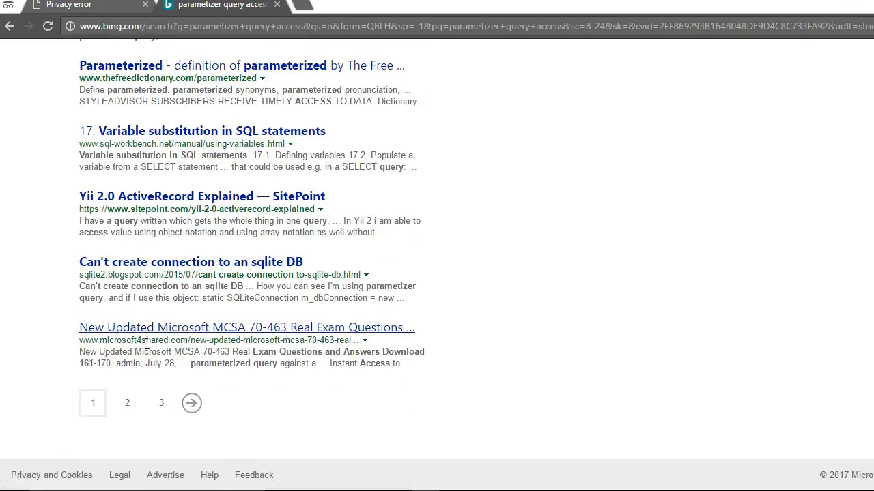
{"action": "scroll", "coordinate": [146, 345], "scroll_direction": "up", "scroll_amount": 15}
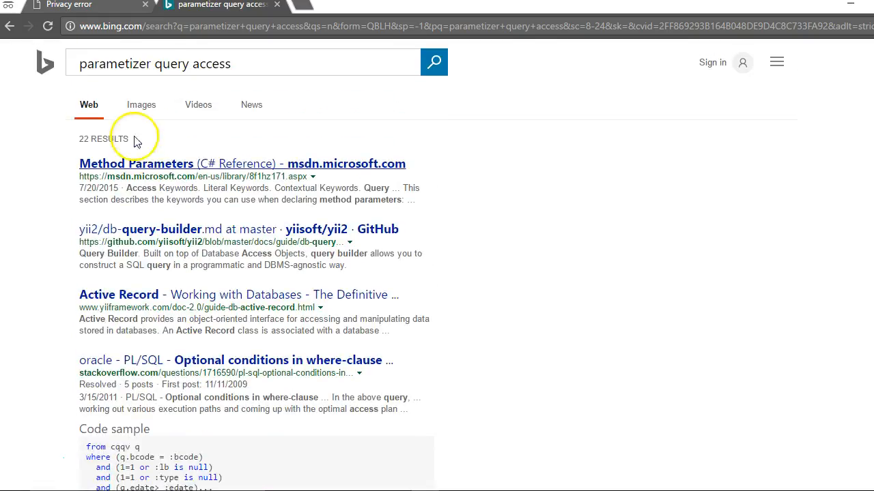
{"action": "left_click", "coordinate": [141, 63]}
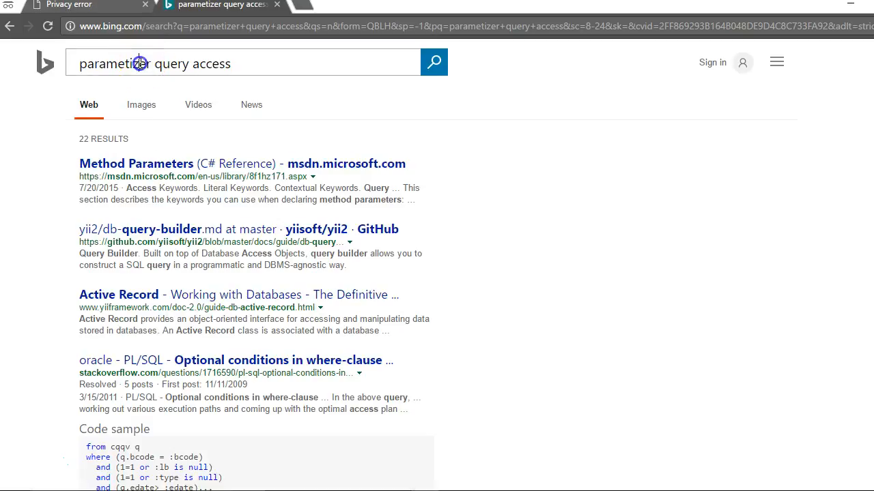
{"action": "key", "text": "BackSpace"}
{"action": "key", "text": "BackSpace"}
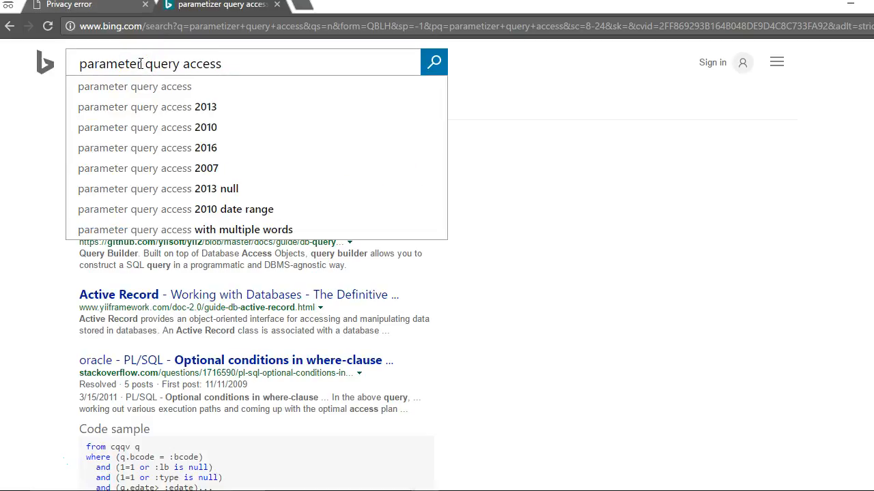
{"action": "key", "text": "Return"}
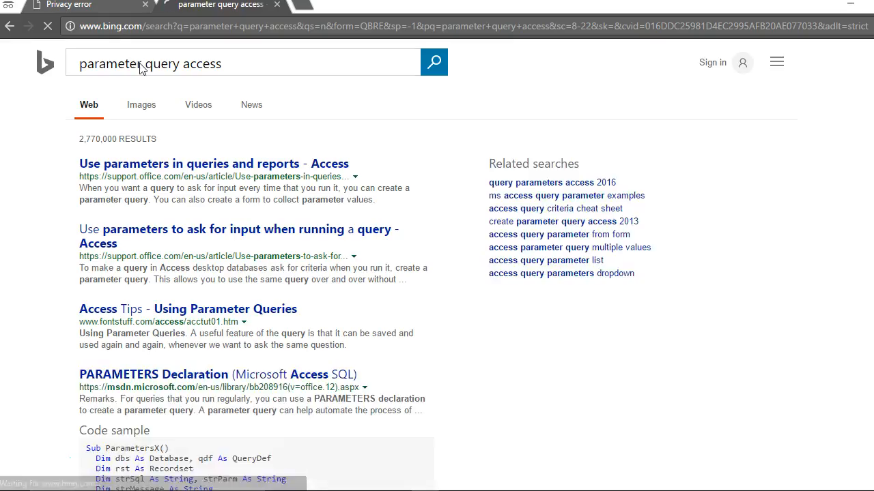
Try the first Office support result, return to the results, and open fontstuff.com's "Using Parameter Queries" to study the criteria example.
{"action": "left_click", "coordinate": [123, 164]}
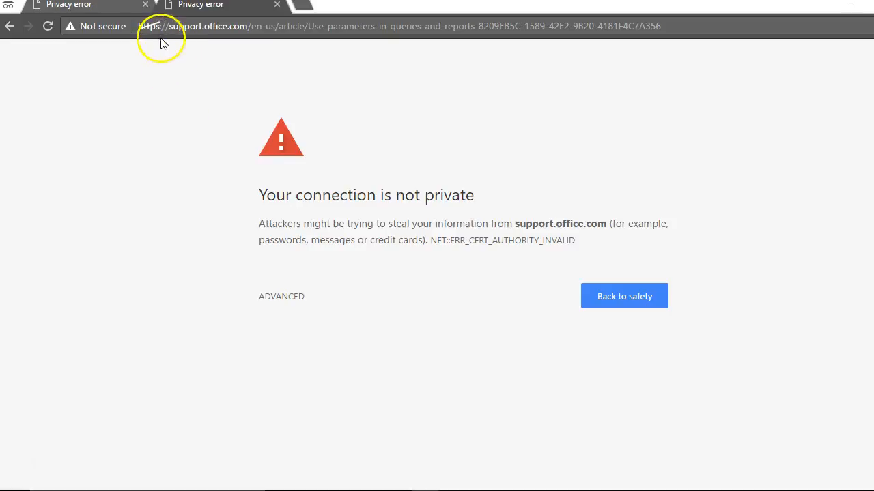
{"action": "left_click", "coordinate": [9, 28]}
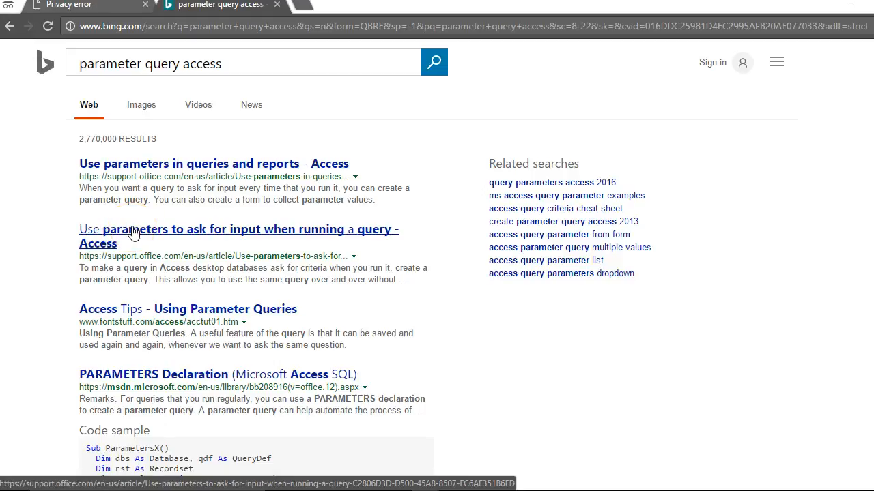
{"action": "left_click", "coordinate": [197, 304]}
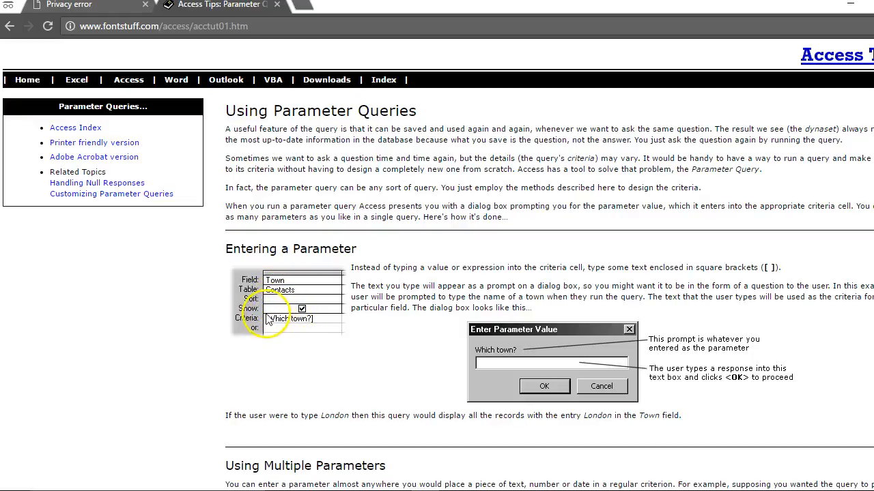
{"action": "left_click", "coordinate": [312, 316]}
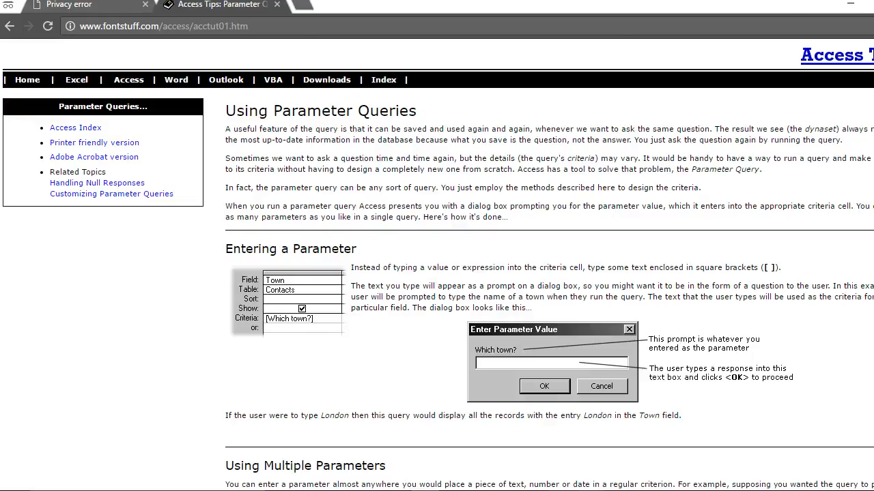
Switch back to Access and set the Course title criteria of the query to [Enter course title].
{"action": "key", "text": "alt+Tab"}
{"action": "left_click", "coordinate": [630, 380]}
{"action": "type", "text": "[Enter course title"}
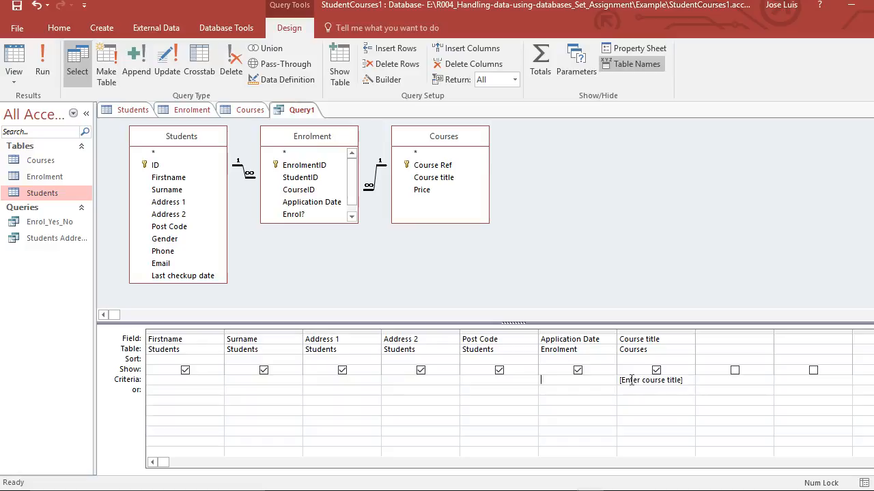
Enter the criteria "between [Start date] and [end date]" for Application Date in the query grid.
{"action": "type", "text": "be"}
{"action": "type", "text": "tween [S"}
{"action": "type", "text": "tart date"}
{"action": "type", "text": "] and "}
{"action": "type", "text": "[end"}
{"action": "type", "text": " date"}
Reword the first prompt in the Application Date criteria to [Enter start date].
{"action": "key", "text": "Left"}
{"action": "key", "text": "Left"}
{"action": "key", "text": "Left"}
{"action": "key", "text": "Left"}
{"action": "type", "text": "Enter"}
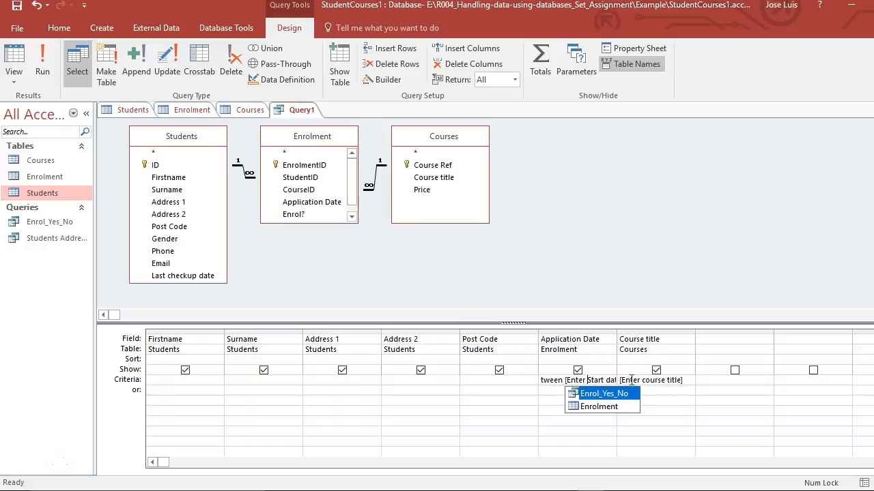
{"action": "key", "text": "Delete"}
{"action": "type", "text": "s"}
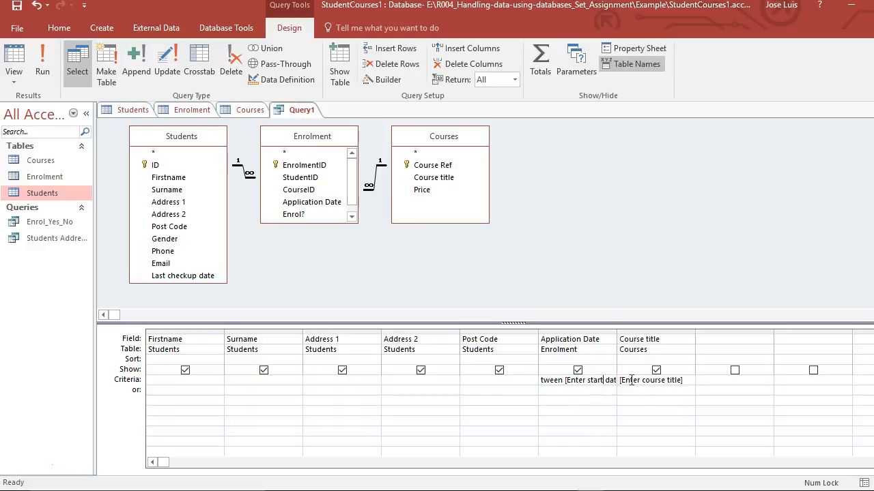
Widen the Application Date column to show its whole criteria, and reword the second prompt to [Enter end date].
{"action": "left_click_drag", "start_coordinate": [616, 331], "coordinate": [750, 333]}
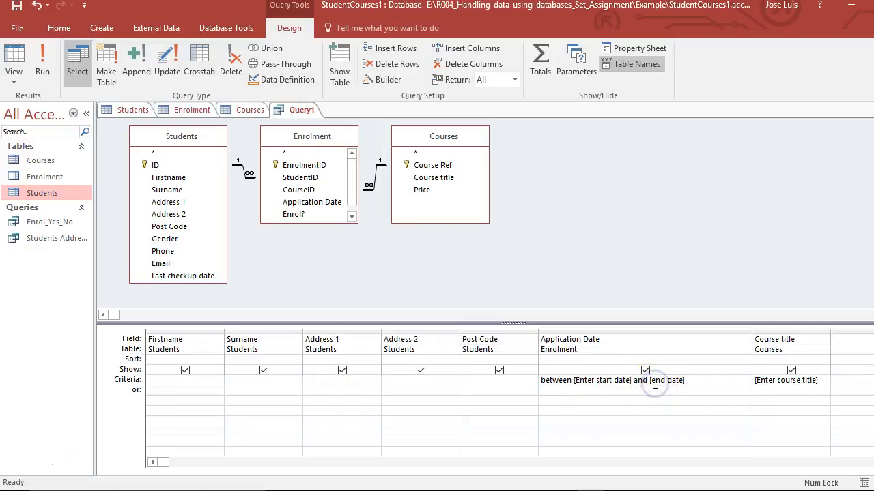
{"action": "type", "text": "Enter"}
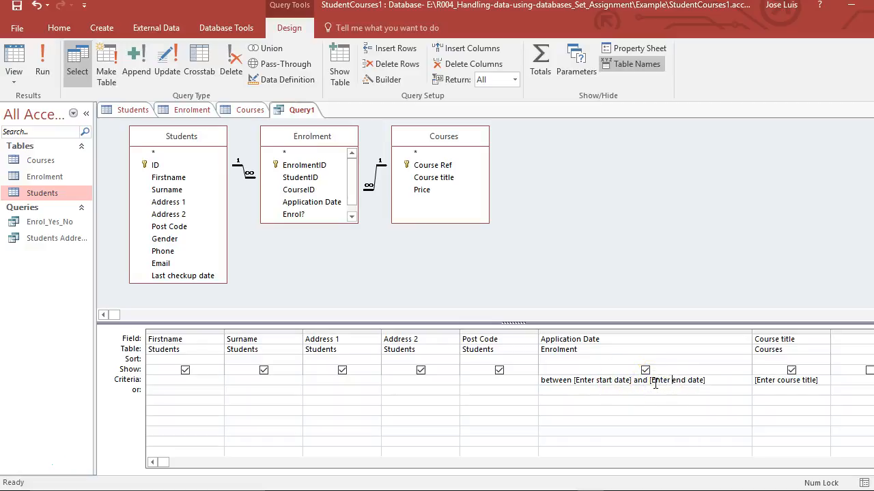
{"action": "left_click", "coordinate": [606, 413]}
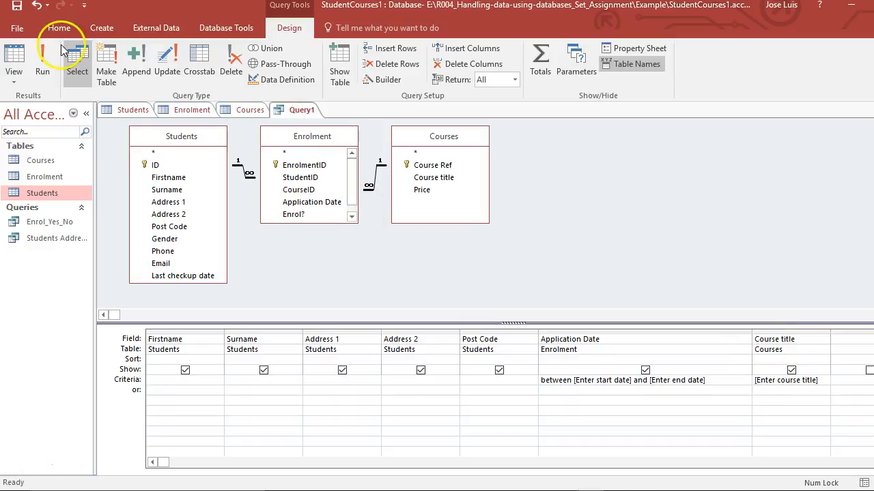
Run the query and supply 01/01/2017 as the start date and 31/01/2017 as the end date.
{"action": "left_click", "coordinate": [43, 58]}
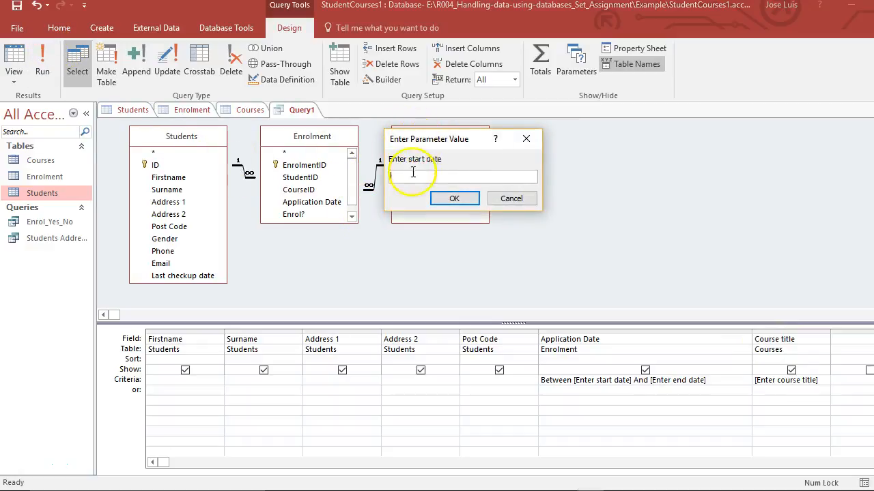
{"action": "type", "text": "01"}
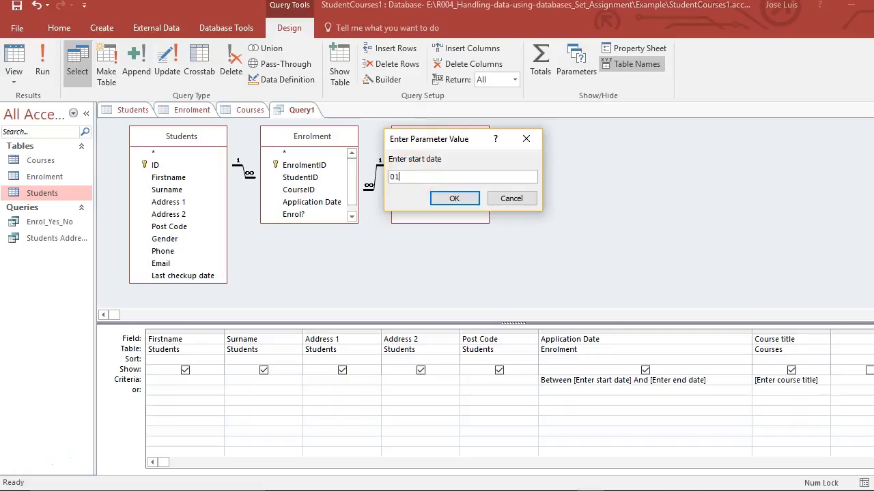
{"action": "type", "text": "/01/2017"}
{"action": "left_click", "coordinate": [442, 199]}
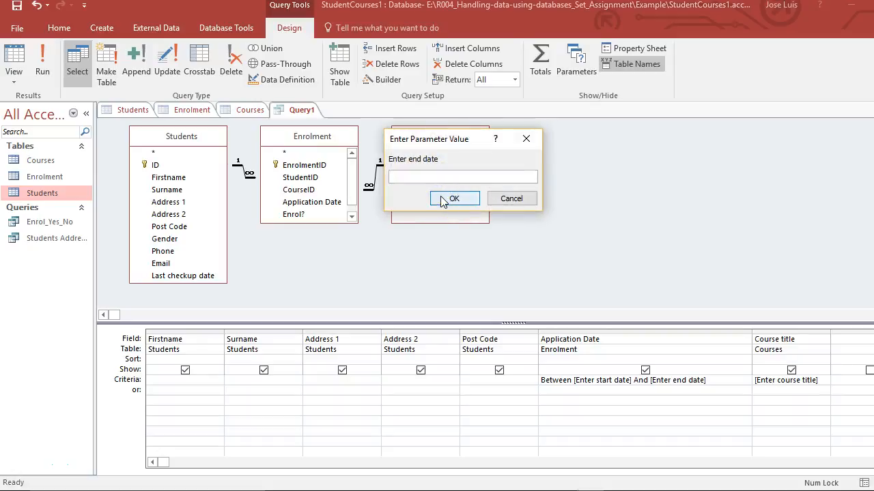
{"action": "type", "text": "31/01/"}
{"action": "type", "text": "017"}
{"action": "left_click", "coordinate": [454, 199]}
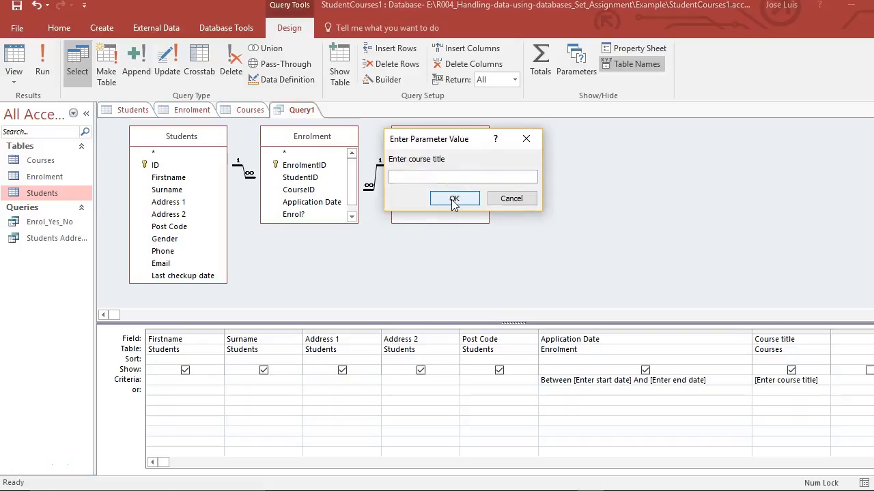
Supply "Walking the dog" as the course title, view the query results, and return the query to Design view.
{"action": "type", "text": "Walking the dog"}
{"action": "left_click", "coordinate": [445, 199]}
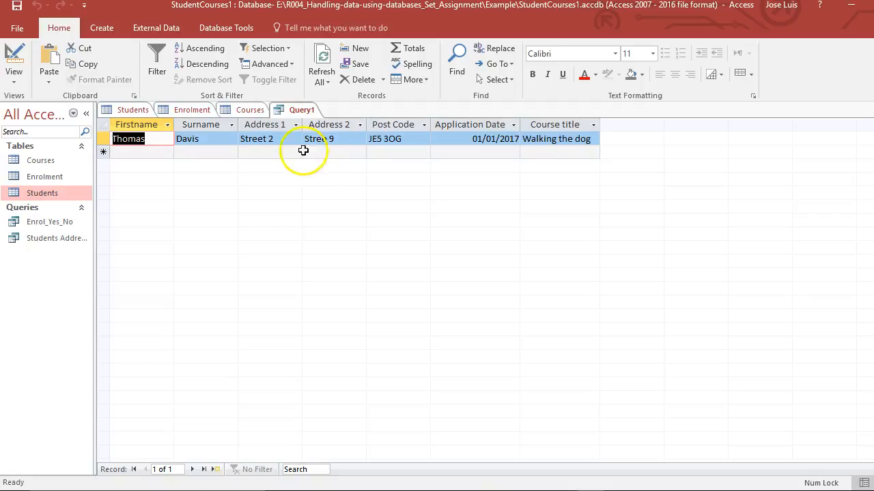
{"action": "left_click", "coordinate": [14, 56]}
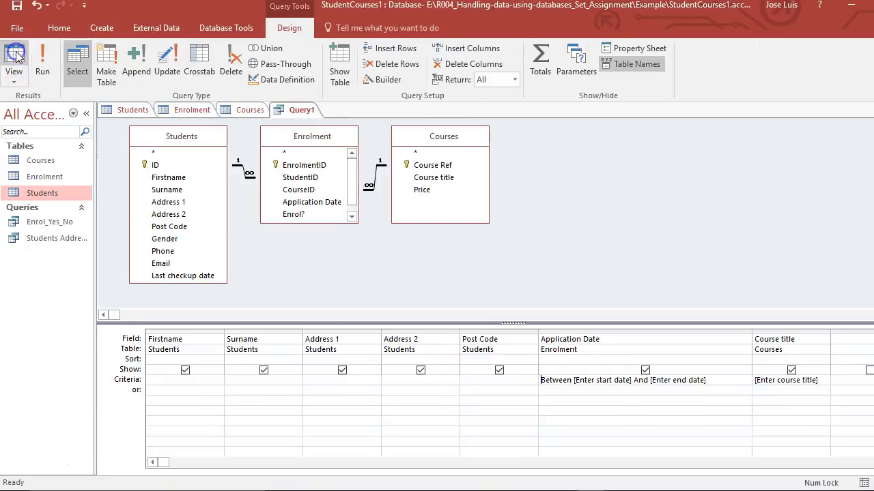